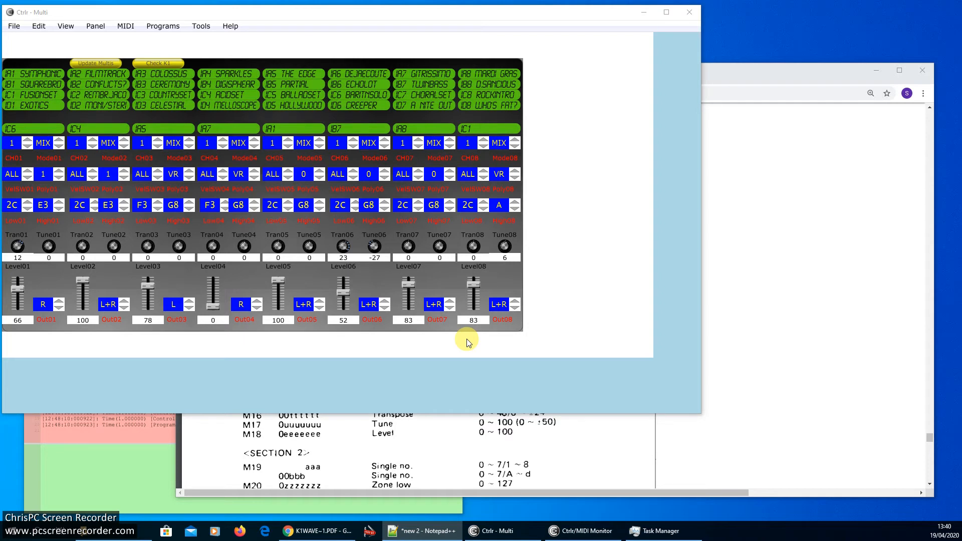
- Consult the K1 wave list contents and the multi data list in the PDF manual
click(761, 87)
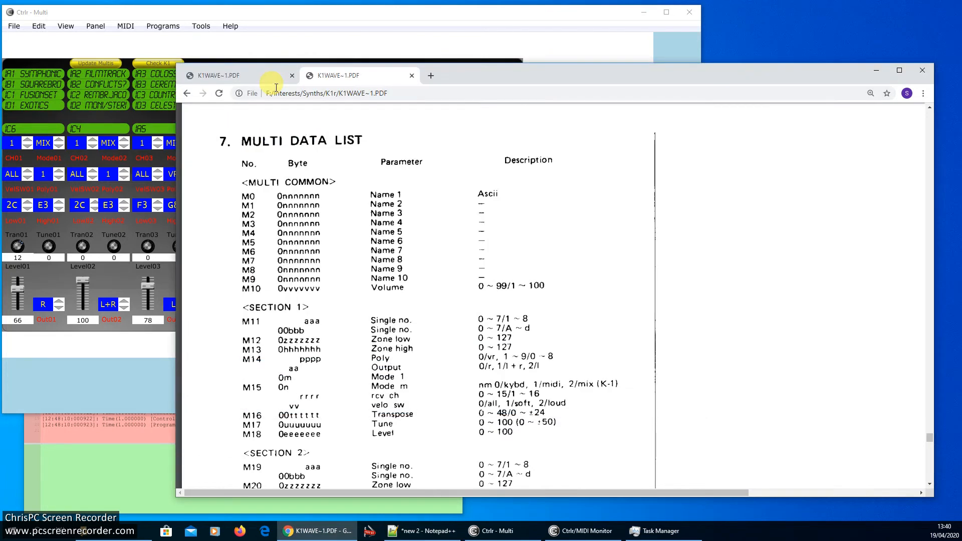
click(242, 82)
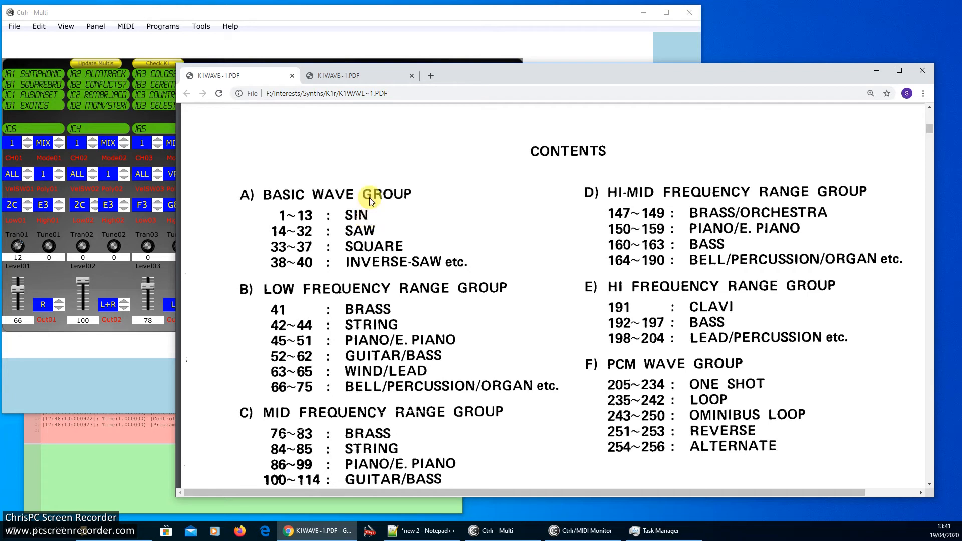
click(382, 75)
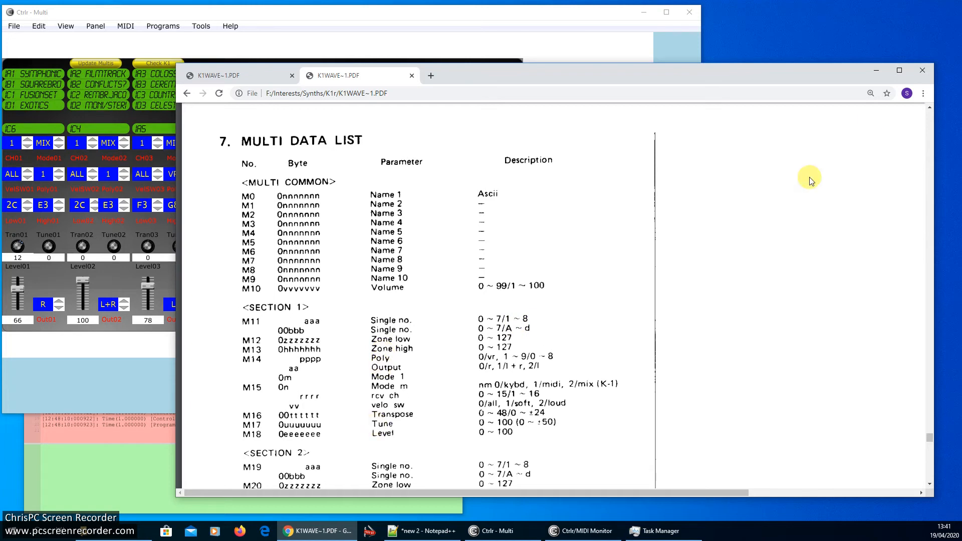
click(876, 70)
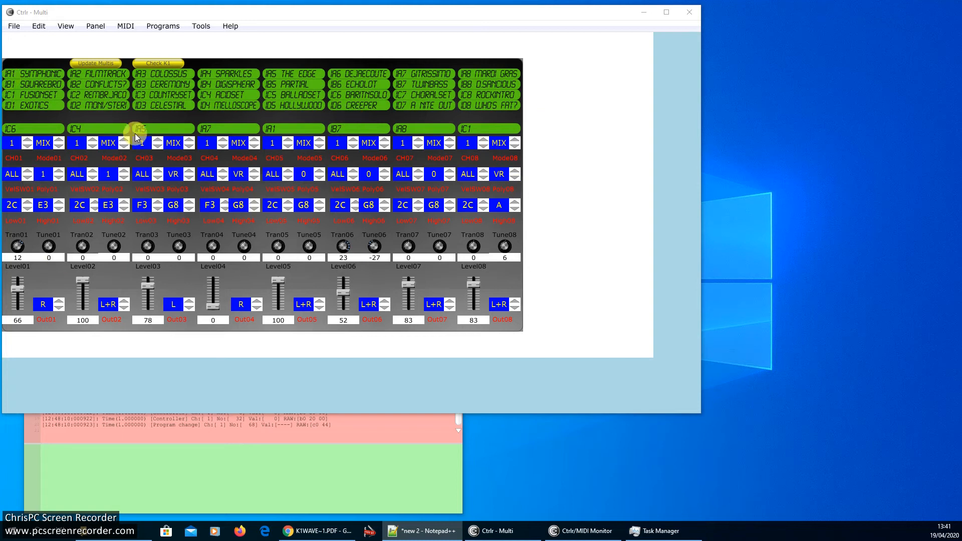
- Select the multi IB1 SQUAREBRD and set section 1's mode to MIX
click(48, 85)
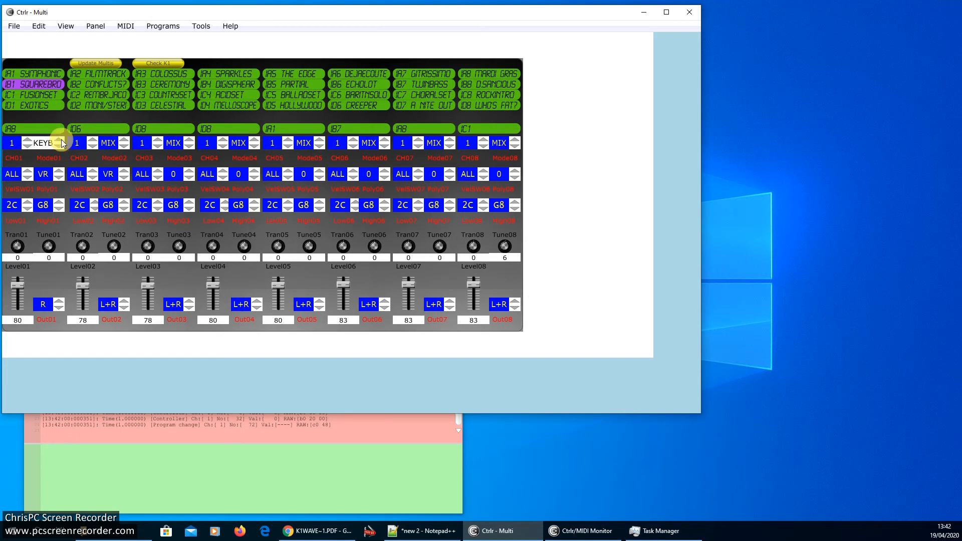
click(59, 146)
click(60, 146)
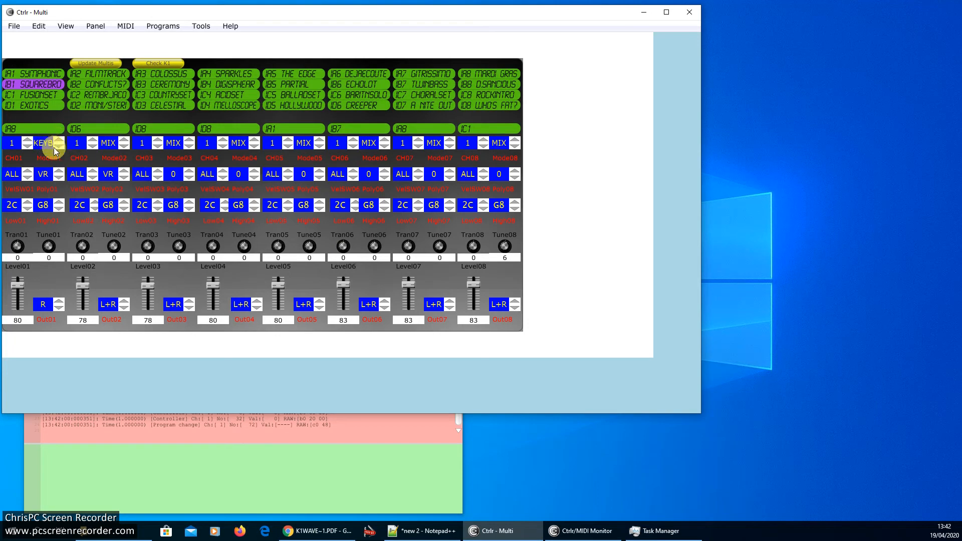
click(60, 147)
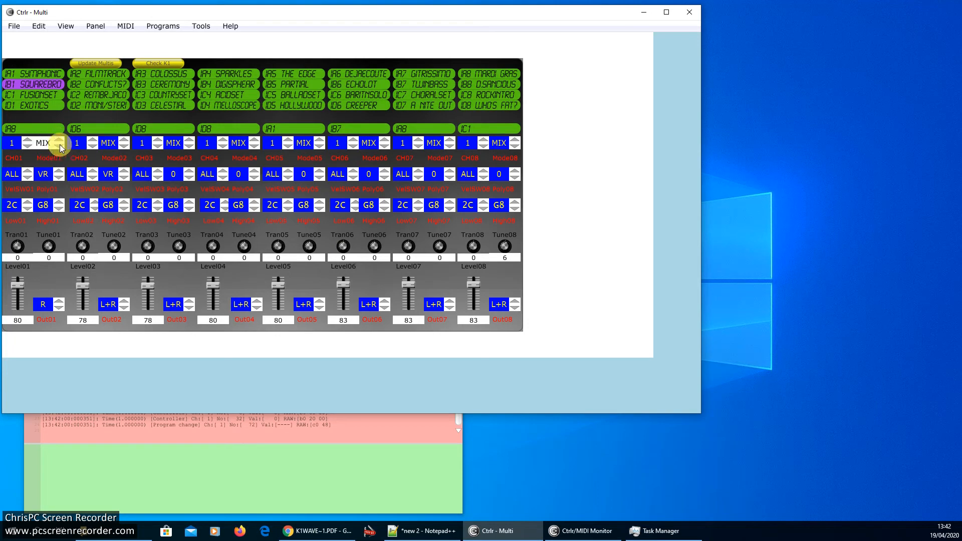
- Set section 1's velocity switch to loud
click(26, 178)
click(28, 172)
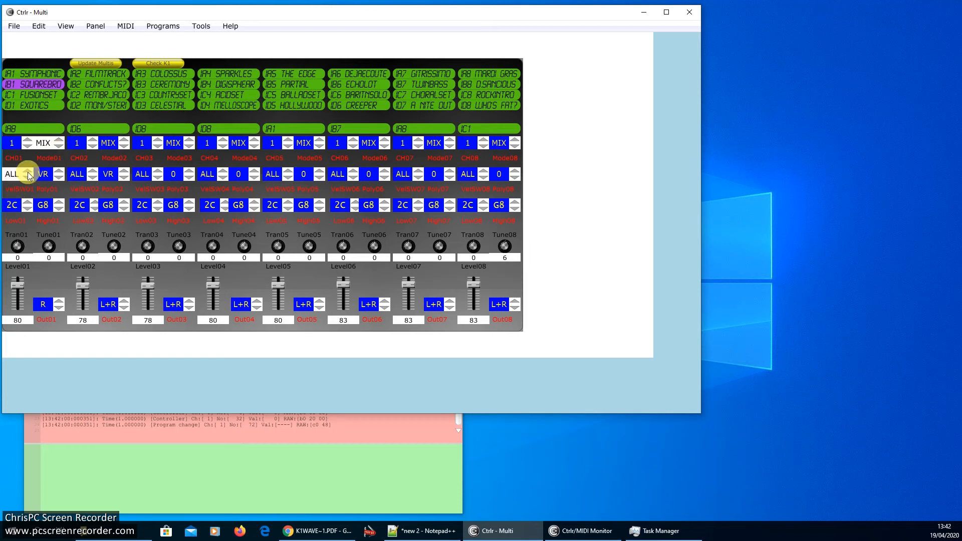
click(27, 178)
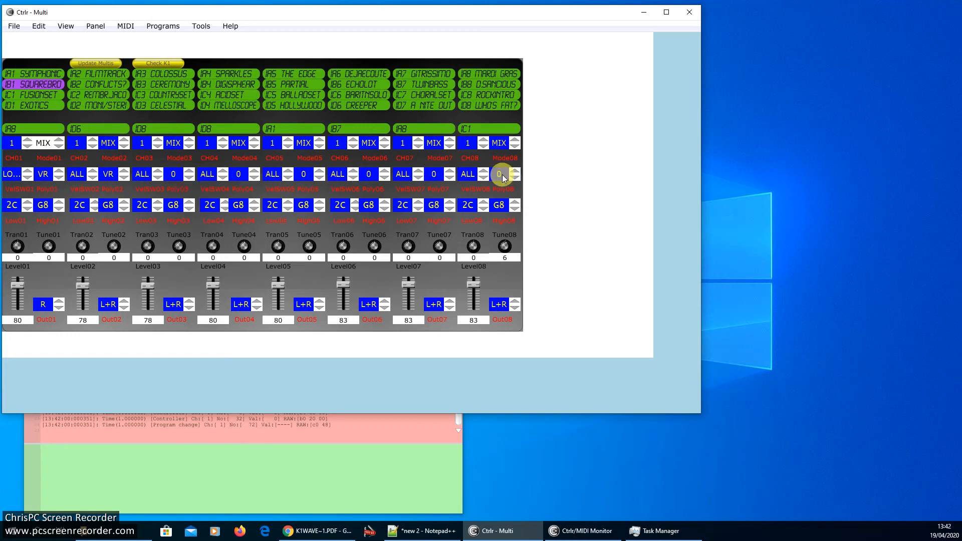
- Set section 1's low zone note to B8
click(23, 207)
scroll(14, 213, up, 5)
scroll(15, 212, up, 10)
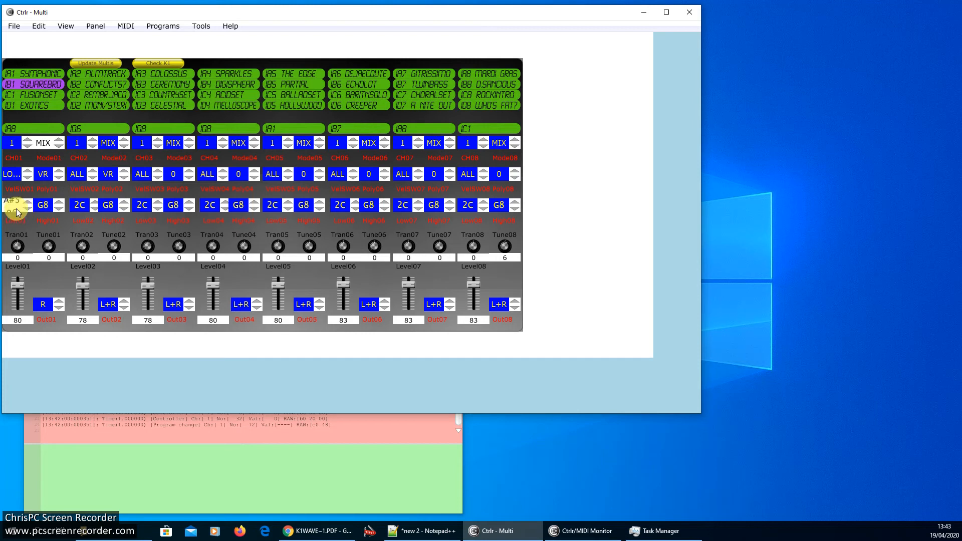
scroll(20, 211, up, 10)
scroll(20, 212, up, 2)
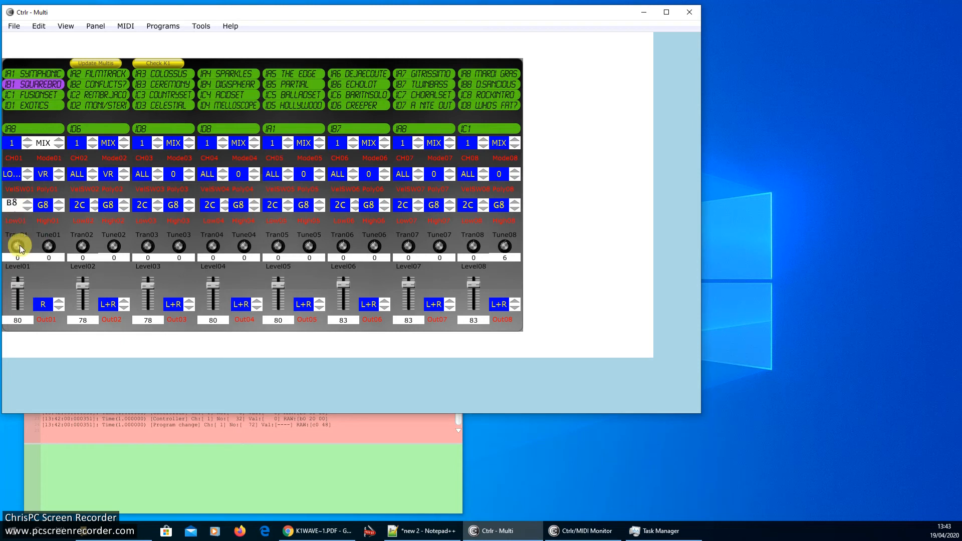
scroll(18, 244, up, 5)
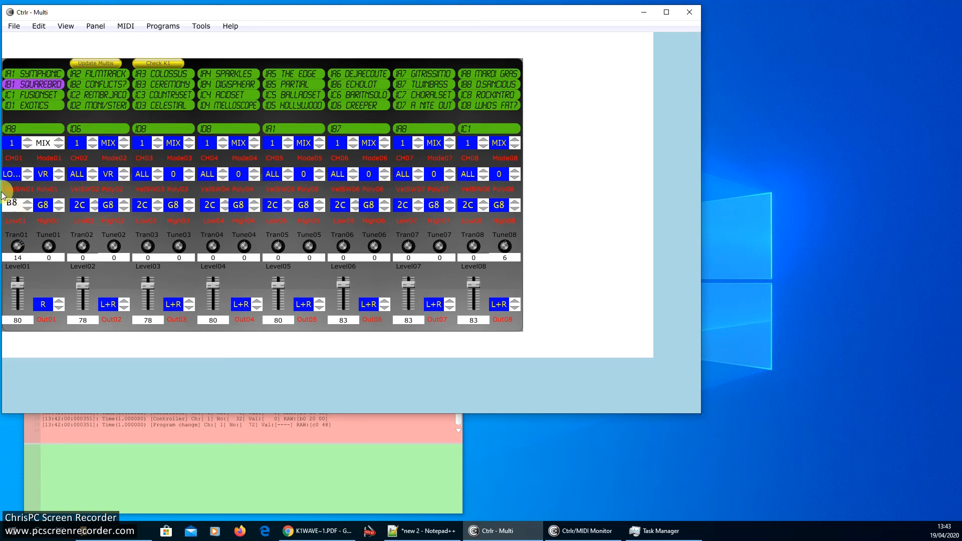
- Set section 1's transpose to -24
drag(1, 192, 14, 254)
click(19, 259)
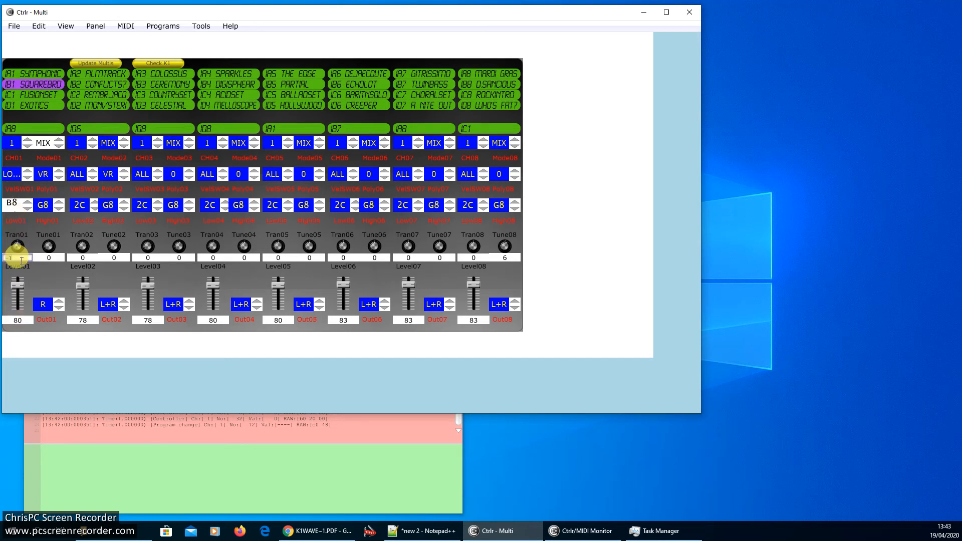
key(BackSpace)
text(-24)
key(Return)
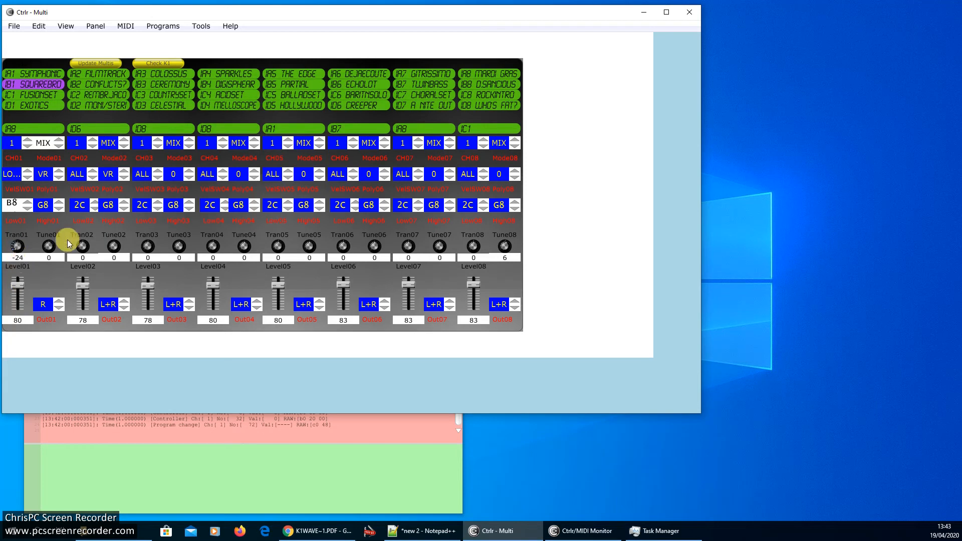
- Set section 1's output to L+R
drag(26, 287, 16, 293)
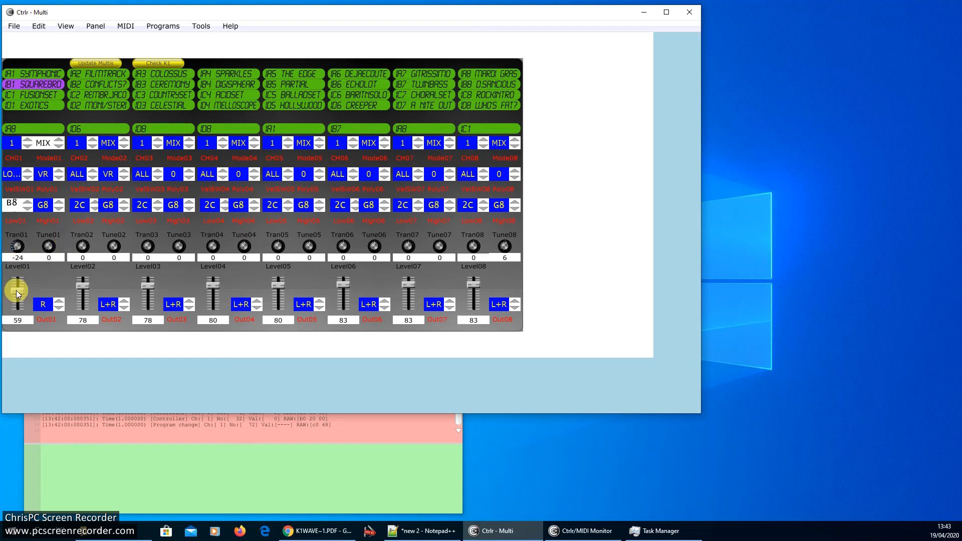
click(58, 307)
click(59, 306)
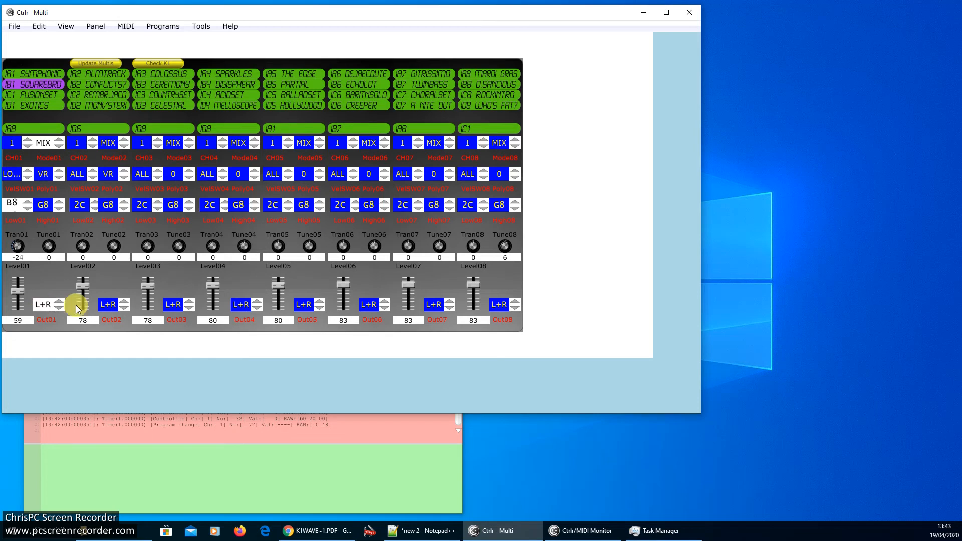
- Set section 1's level to 87 and send the edited multi to the synth with Update Multis
click(28, 320)
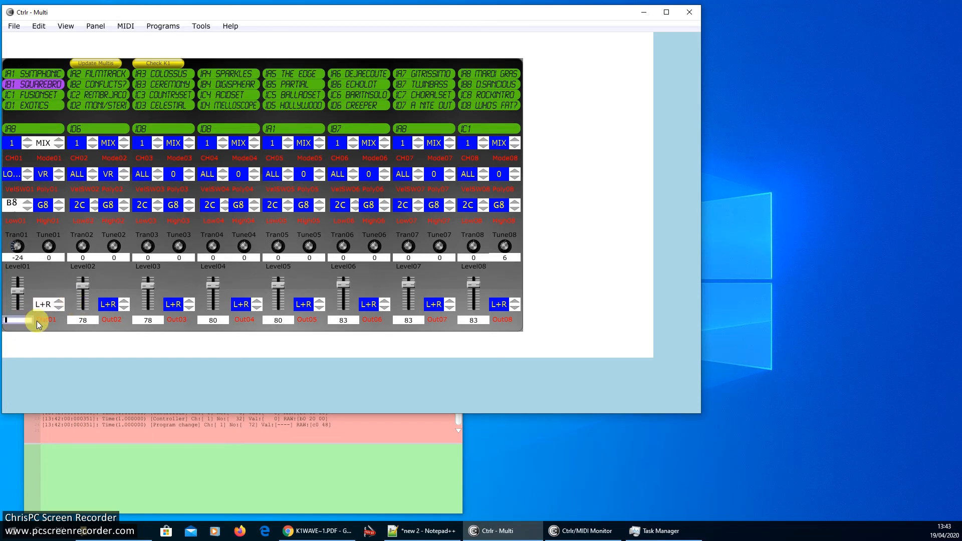
text(79)
key(Return)
drag(20, 284, 21, 281)
click(102, 63)
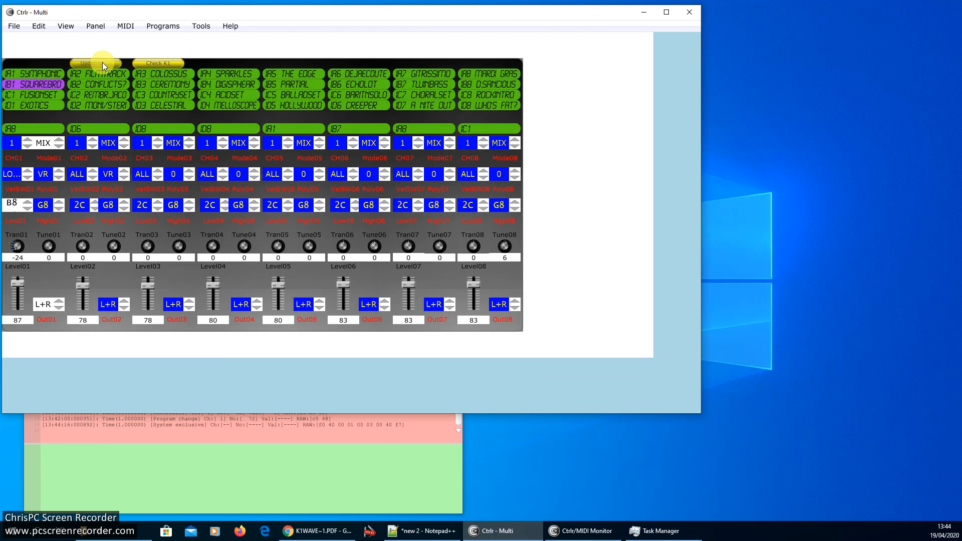